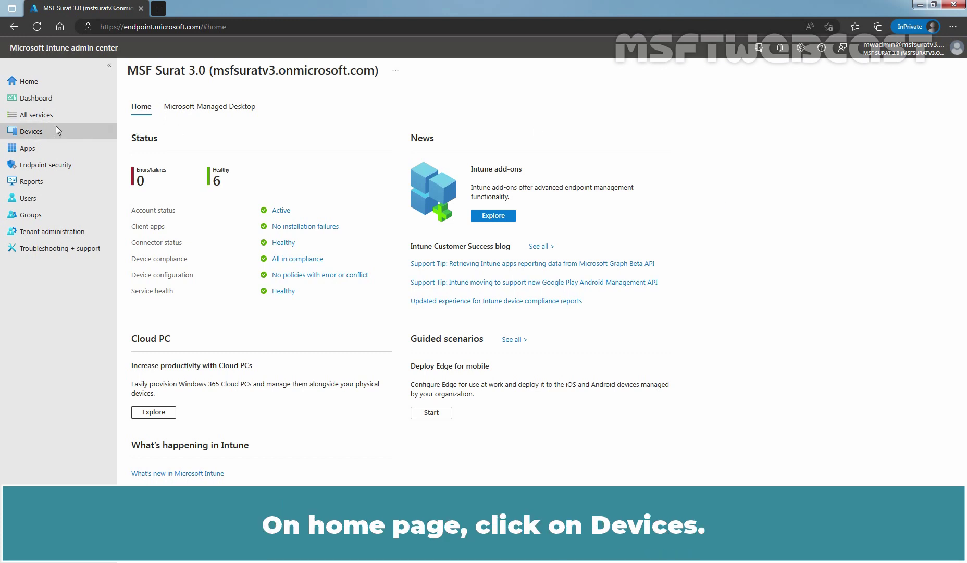
# Step: Go to Devices > Enroll devices > Android enrollment and scroll to the device administrator option
pyautogui.click(37, 135)
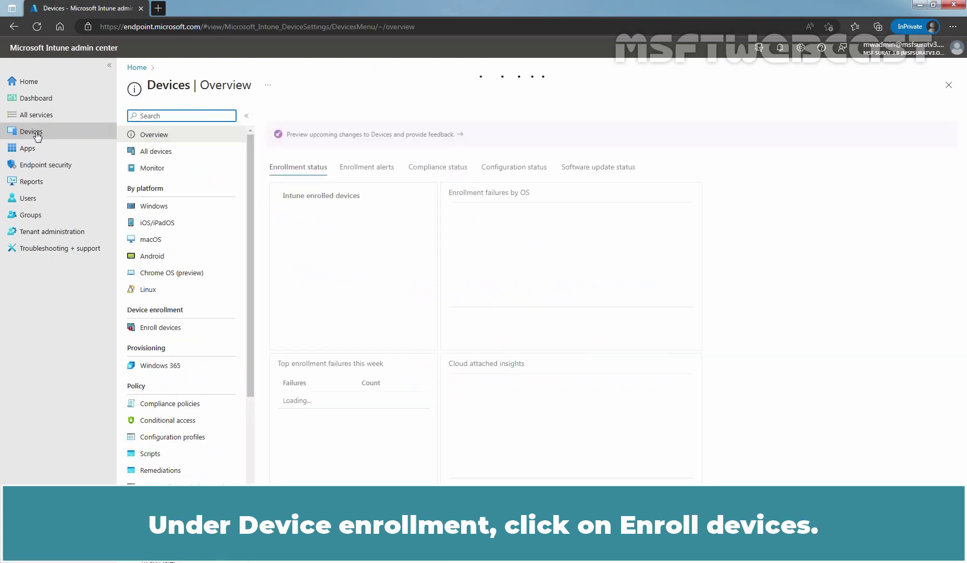
pyautogui.click(175, 330)
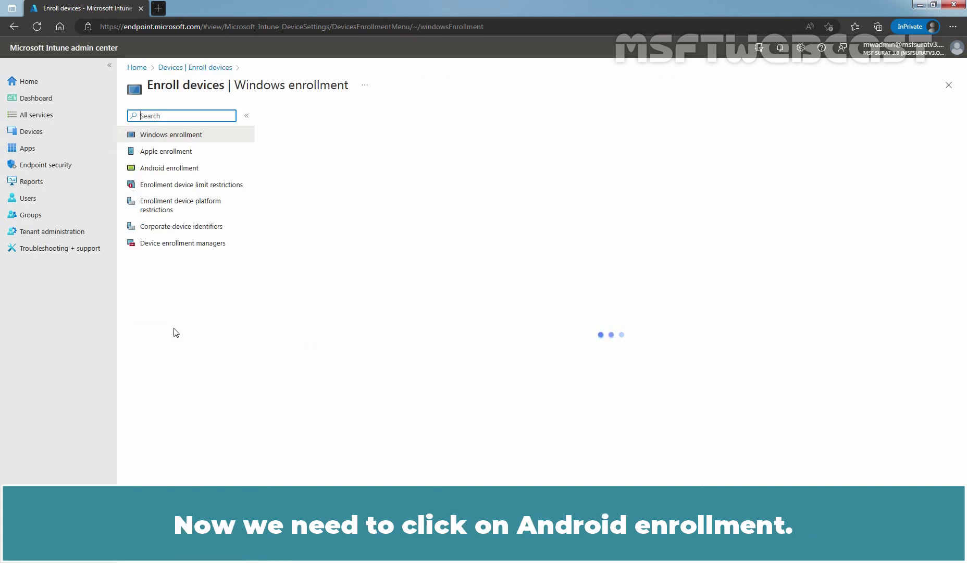
pyautogui.click(177, 170)
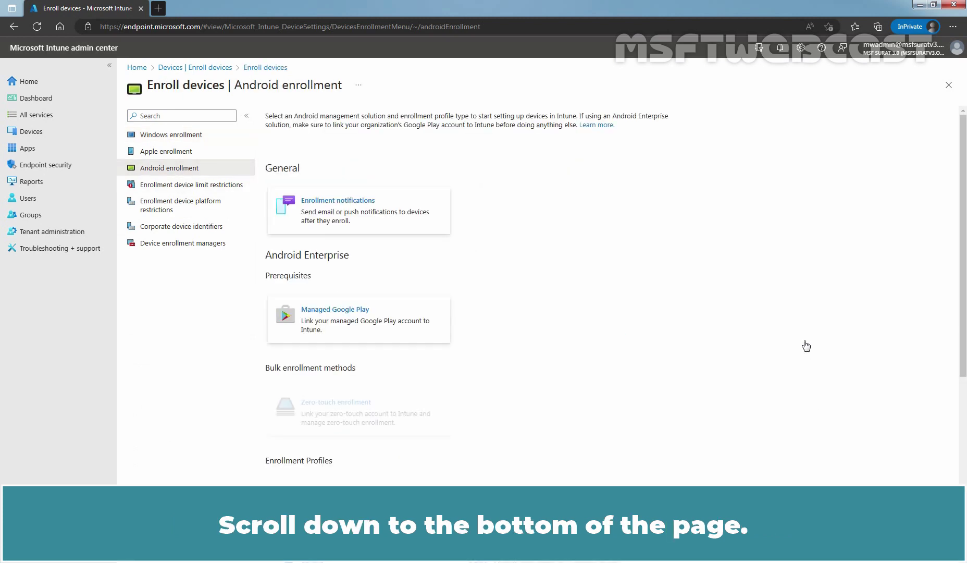
pyautogui.scroll(-5, 805, 342)
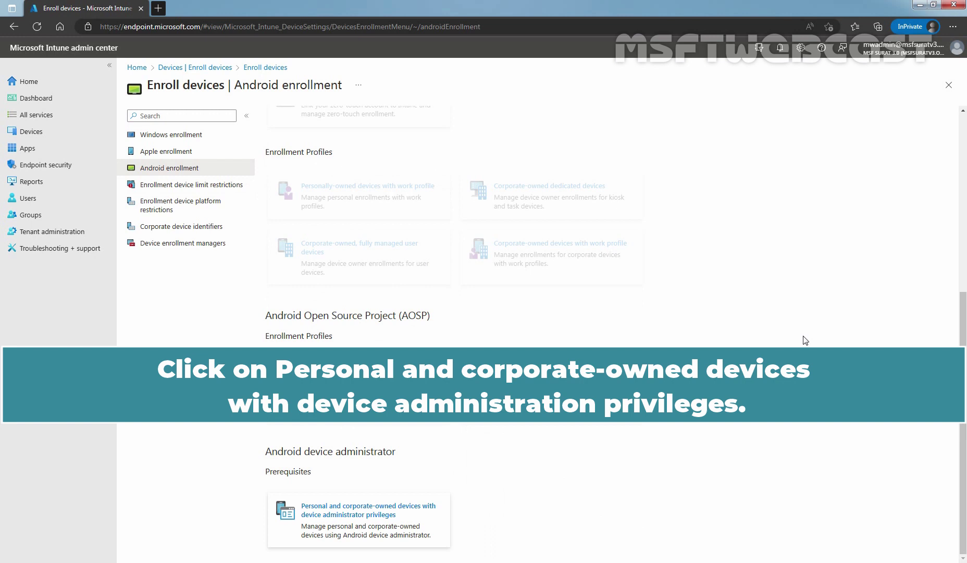
# Step: On the device administrator enrollment page, turn on 'Use device administrator to manage devices', confirm and save
pyautogui.click(348, 519)
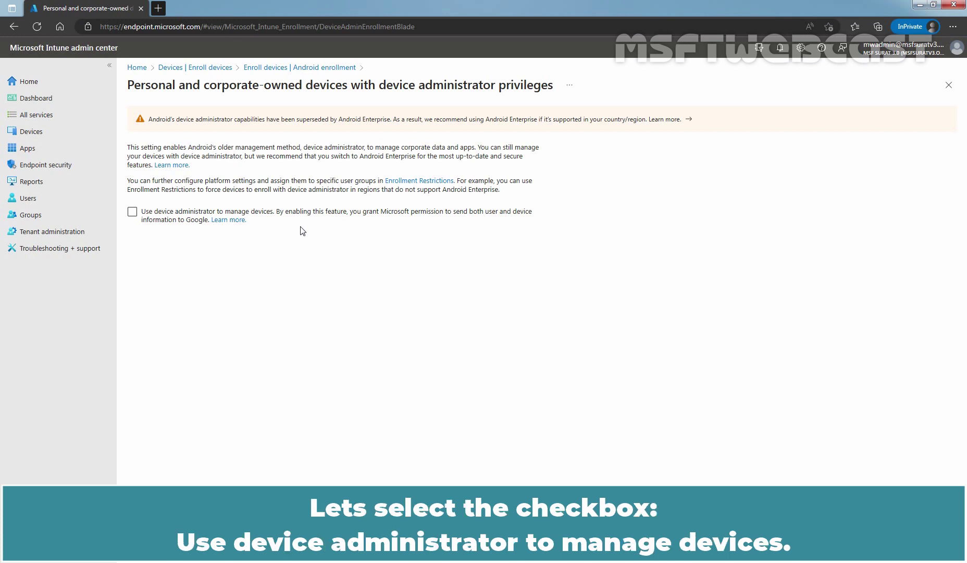
pyautogui.click(133, 214)
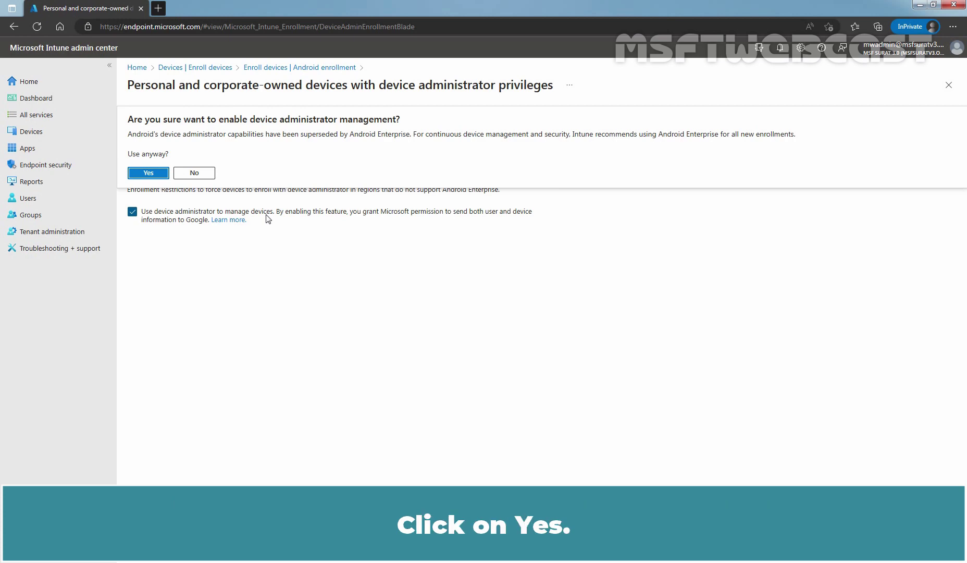
pyautogui.click(147, 174)
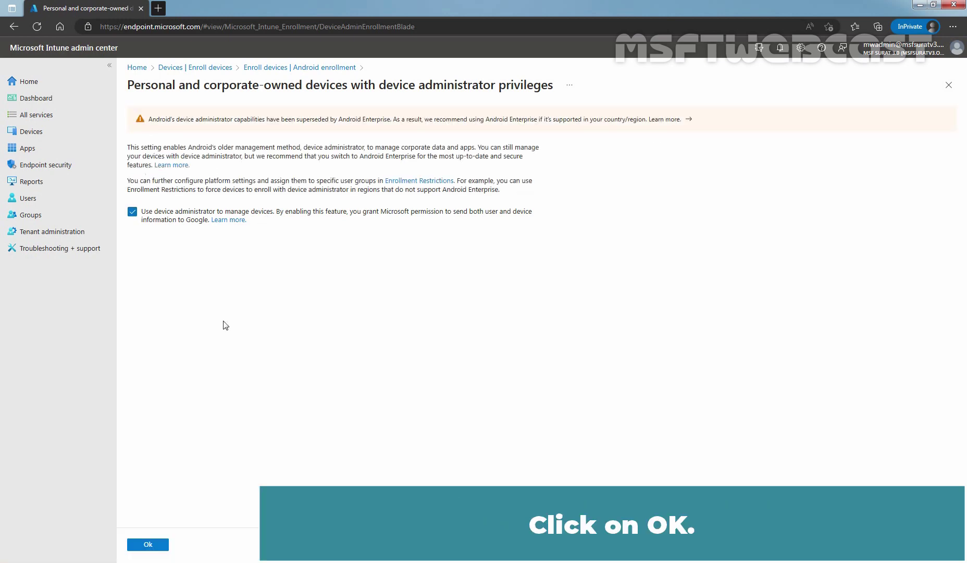
pyautogui.click(147, 547)
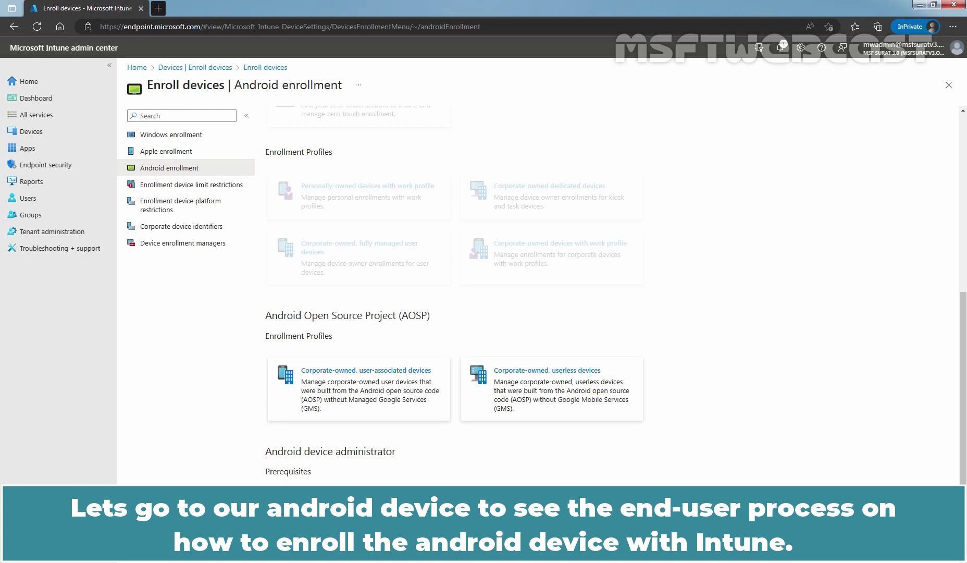
# Step: In the emulator's Play Store, search 'intune company portal' and install the Intune Company Portal app
pyautogui.hotkey('alt', 'Tab')
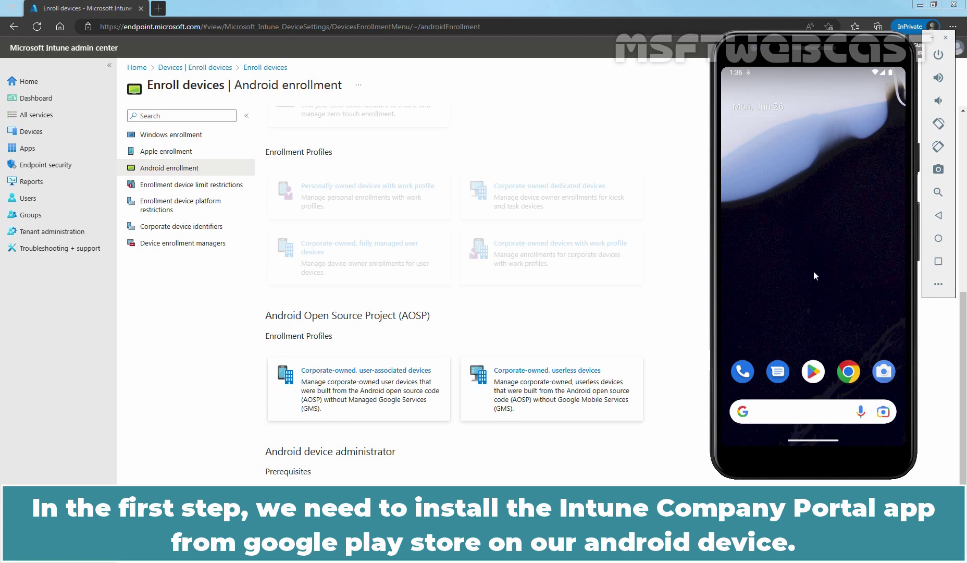
pyautogui.click(813, 374)
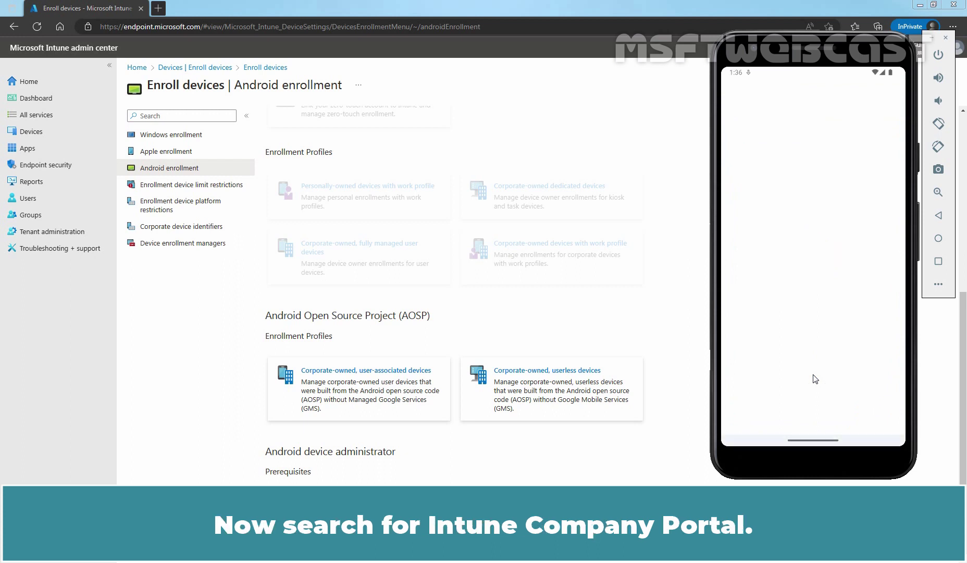
pyautogui.click(782, 93)
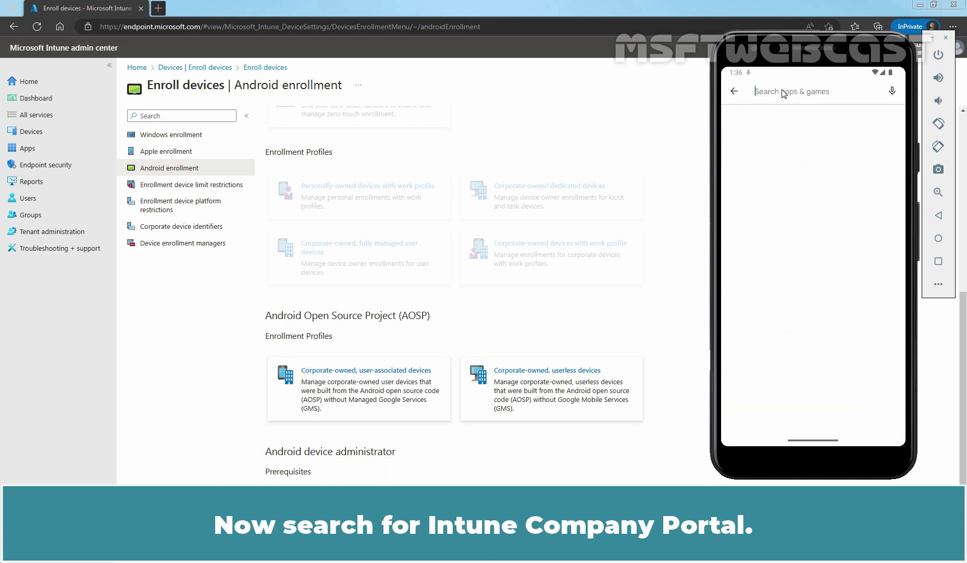
pyautogui.write('intune comapy')
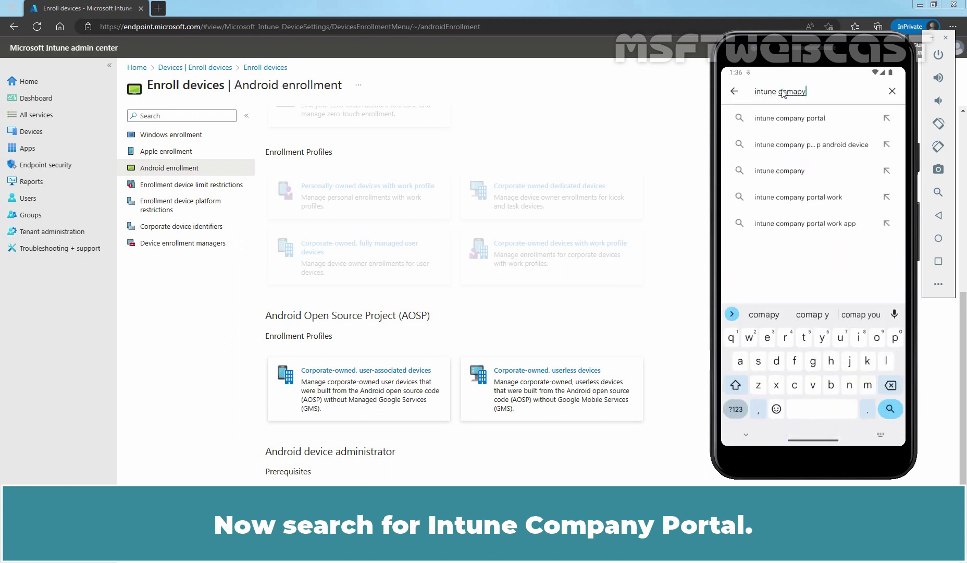
pyautogui.click(805, 123)
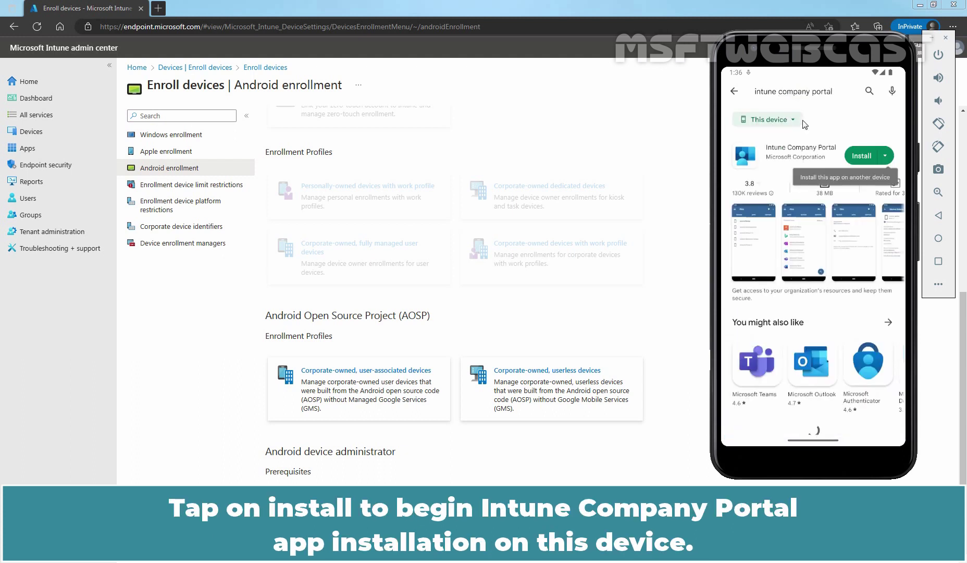
pyautogui.click(860, 156)
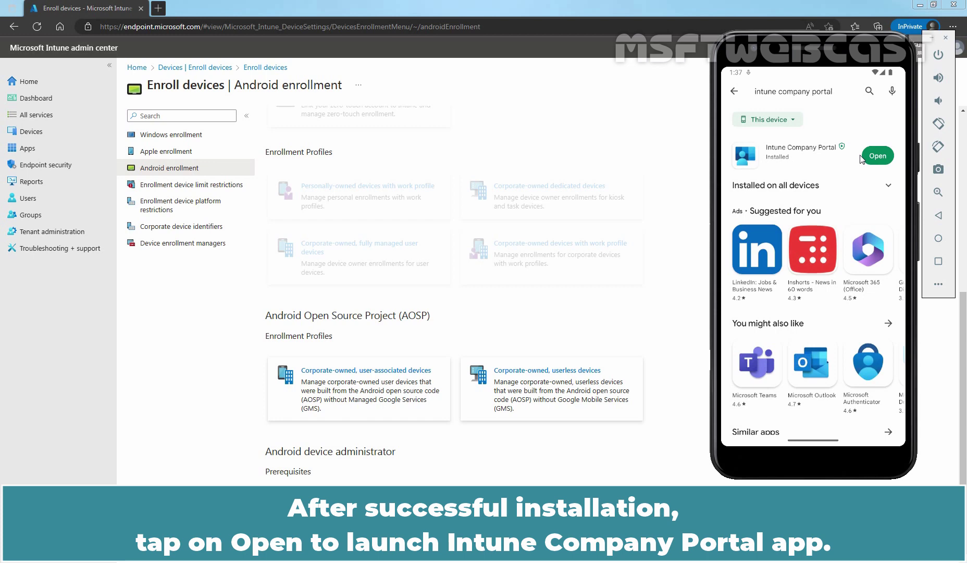
# Step: Launch Company Portal, allow notifications, and sign in with the work account's e-mail and password
pyautogui.click(878, 156)
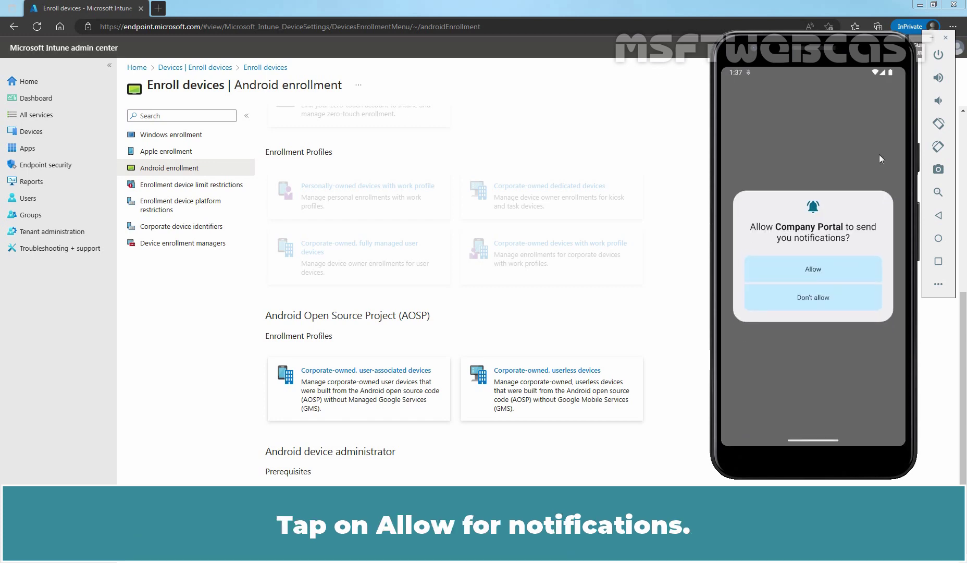
pyautogui.click(812, 268)
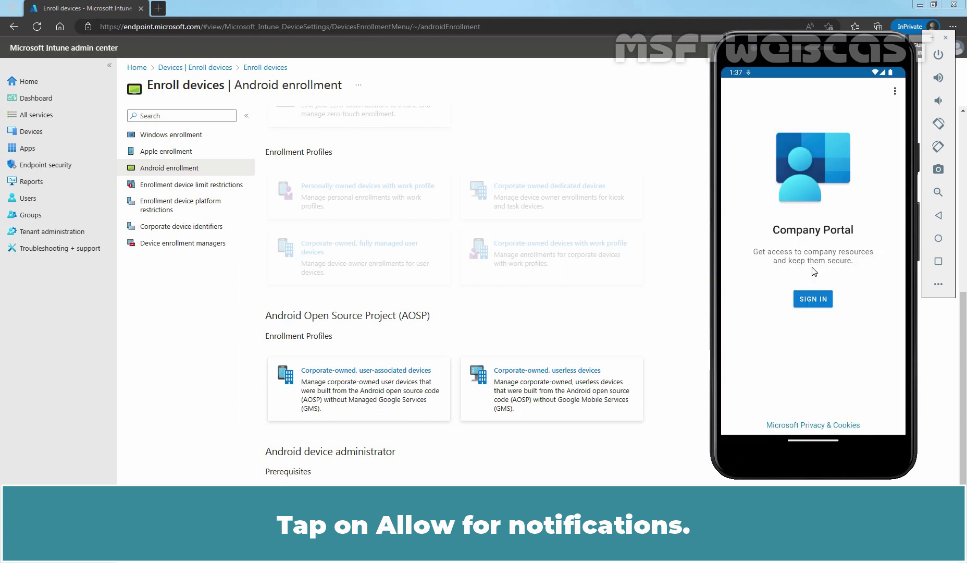
pyautogui.click(817, 299)
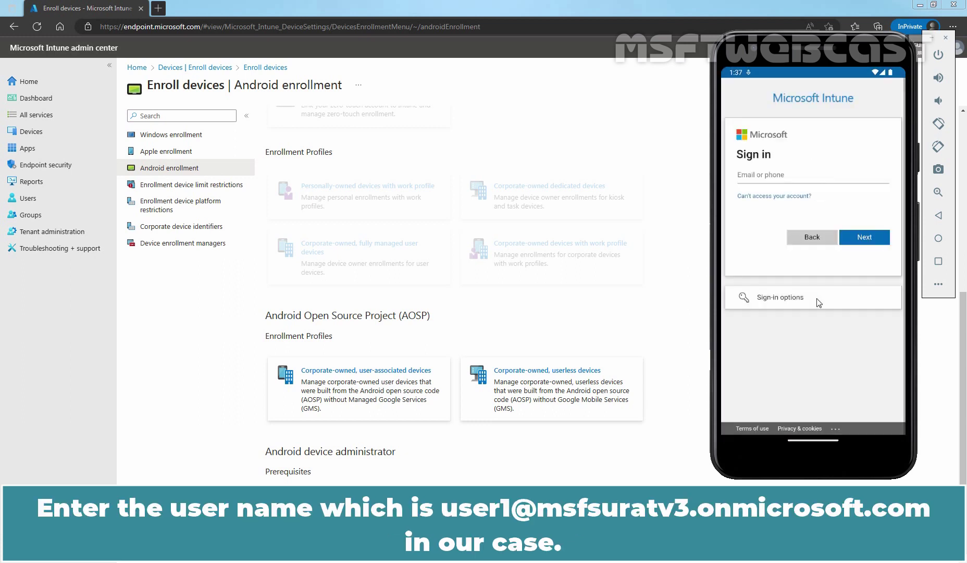
pyautogui.click(782, 177)
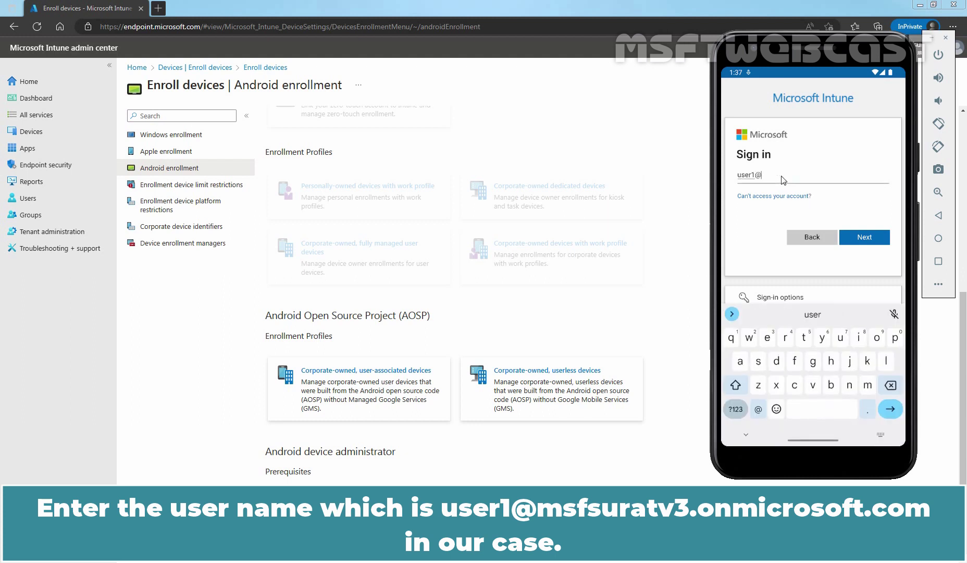
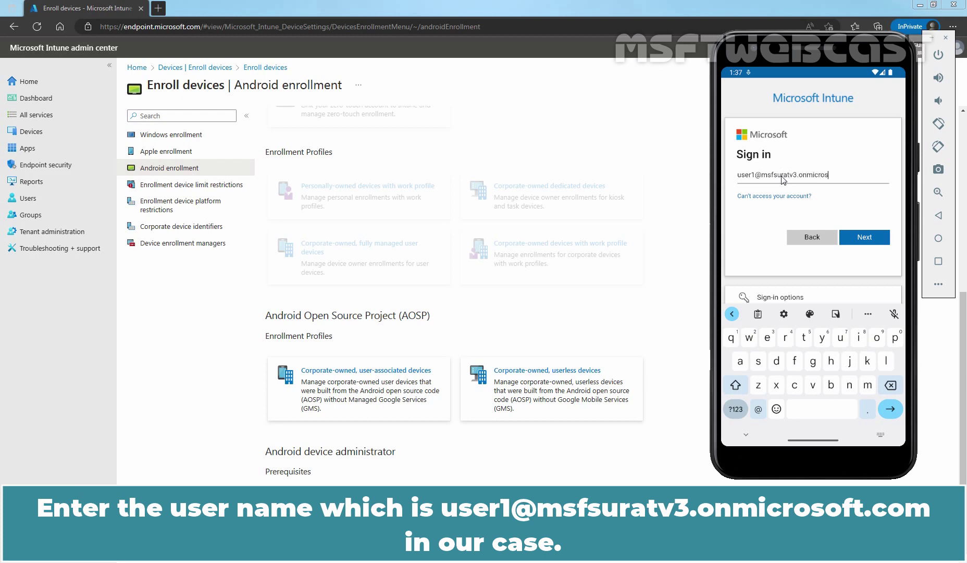
pyautogui.click(864, 239)
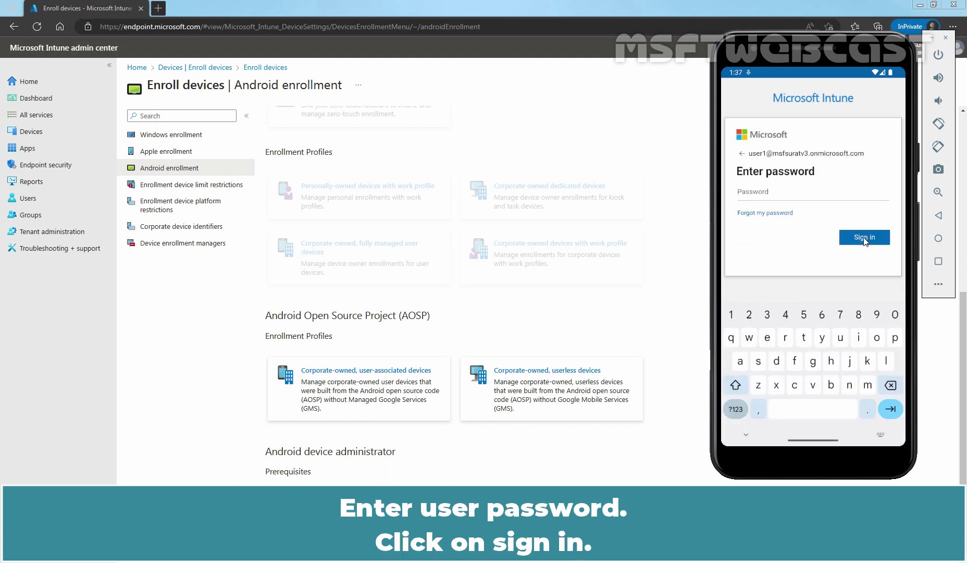
pyautogui.hotkey('ctrl', 'v')
pyautogui.click(863, 238)
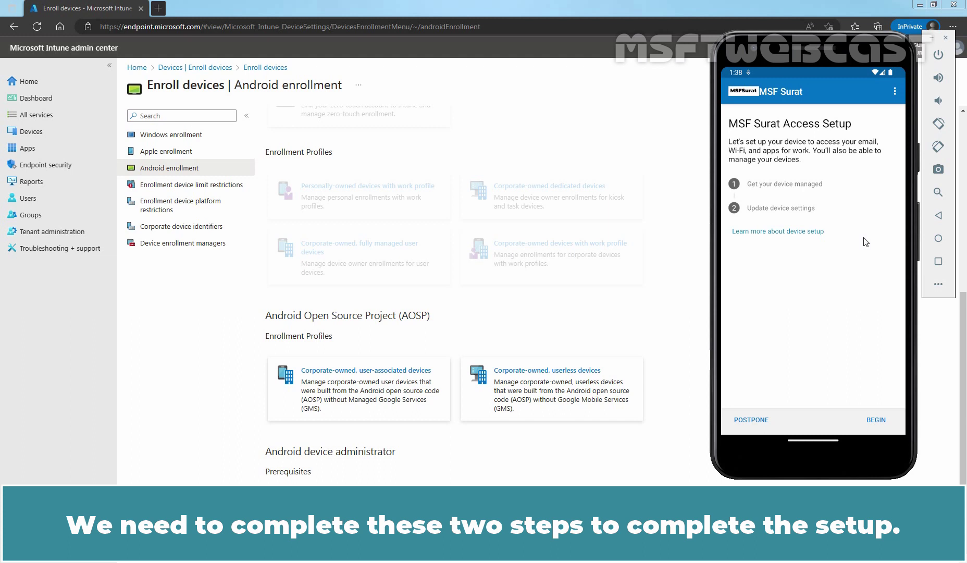
# Step: Begin enrollment and continue past the privacy notice and the What's next page
pyautogui.click(875, 420)
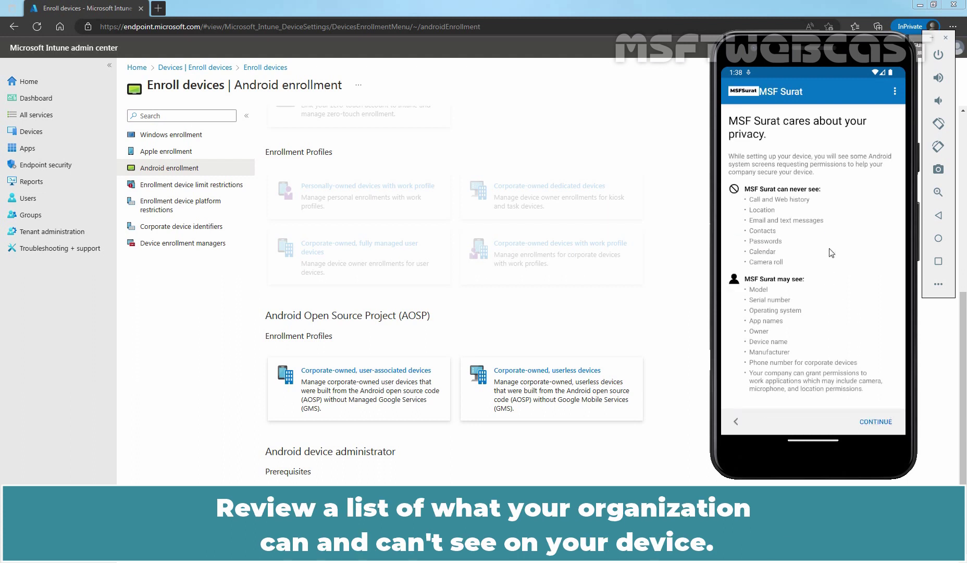
pyautogui.scroll(-2, 831, 253)
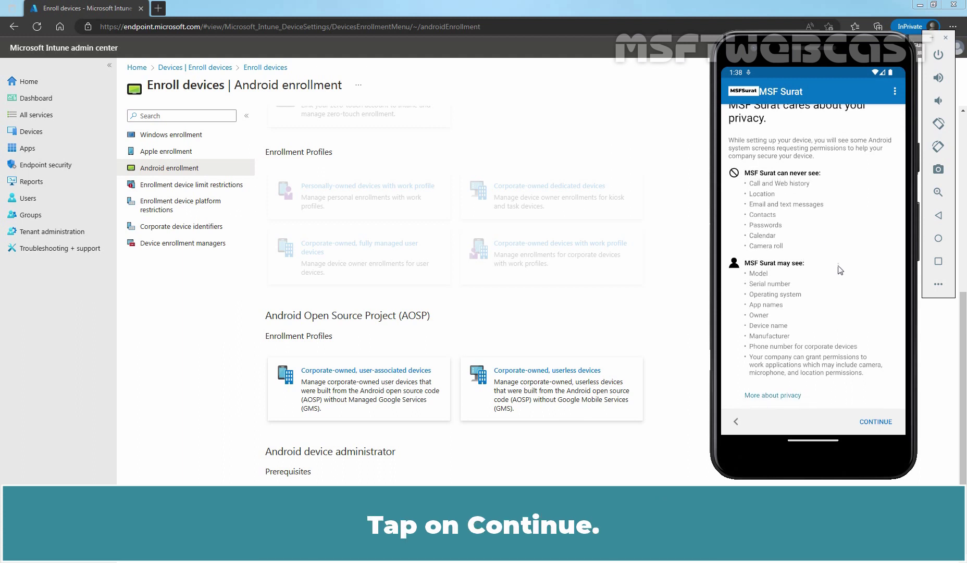
pyautogui.click(874, 422)
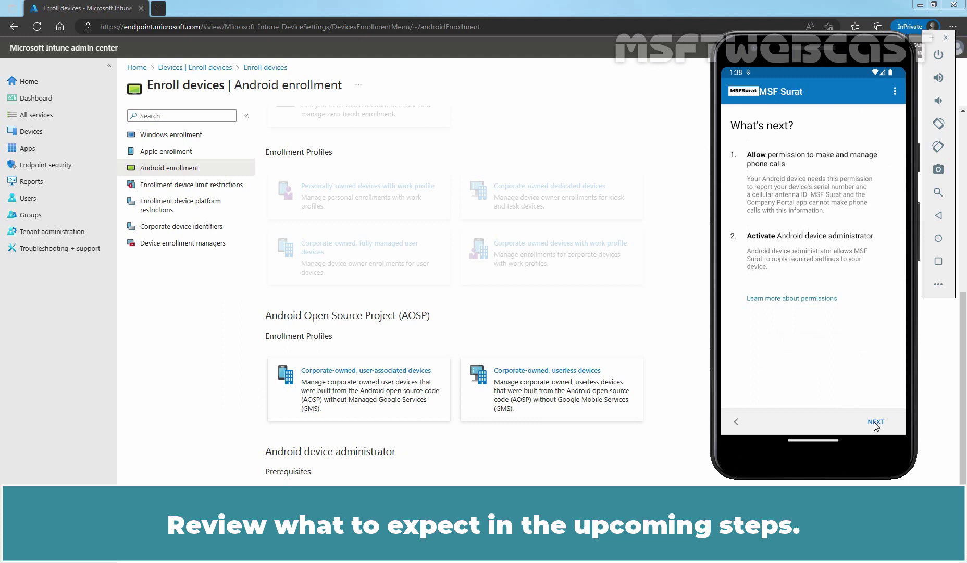
pyautogui.click(875, 421)
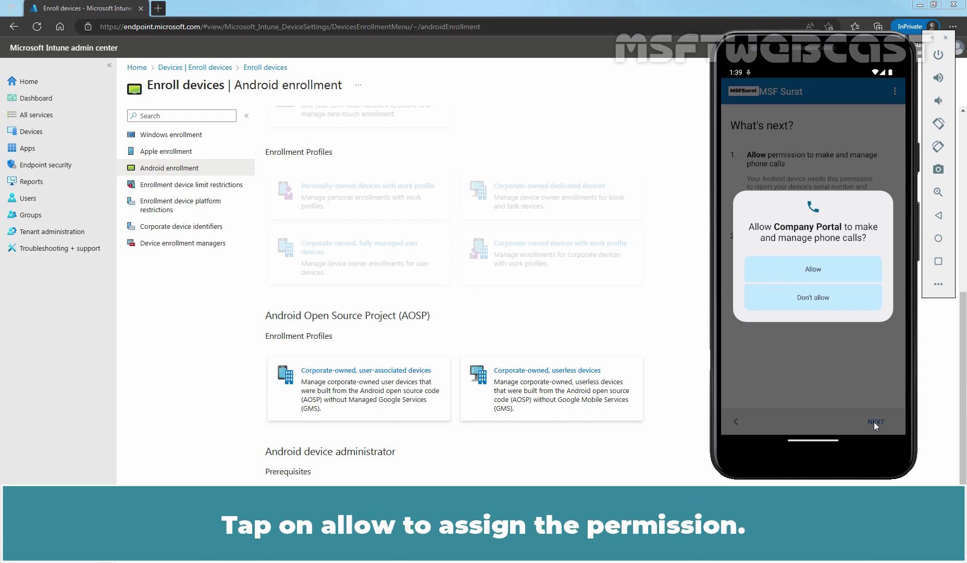
# Step: Allow phone-call access and activate Company Portal as a device admin app
pyautogui.click(814, 271)
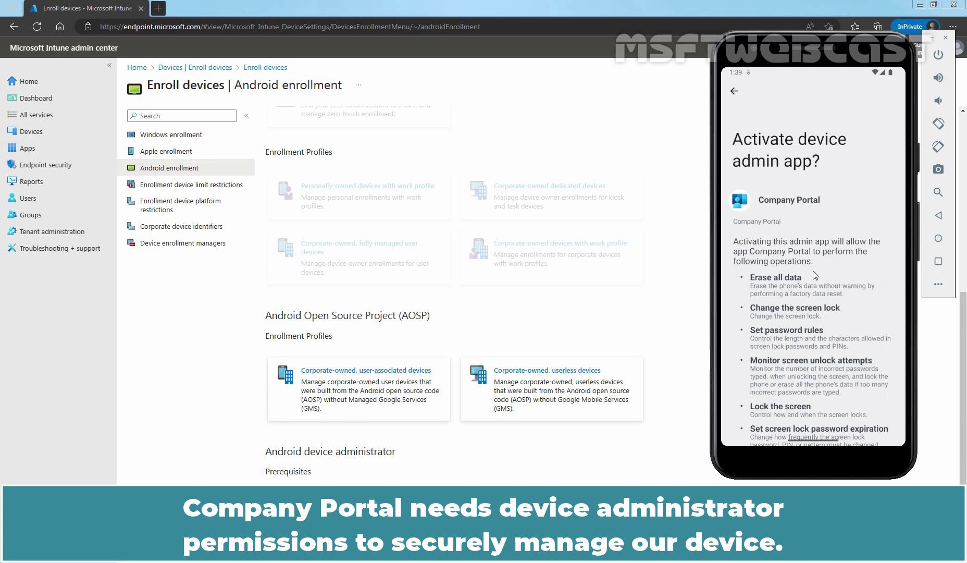
pyautogui.scroll(-5, 812, 270)
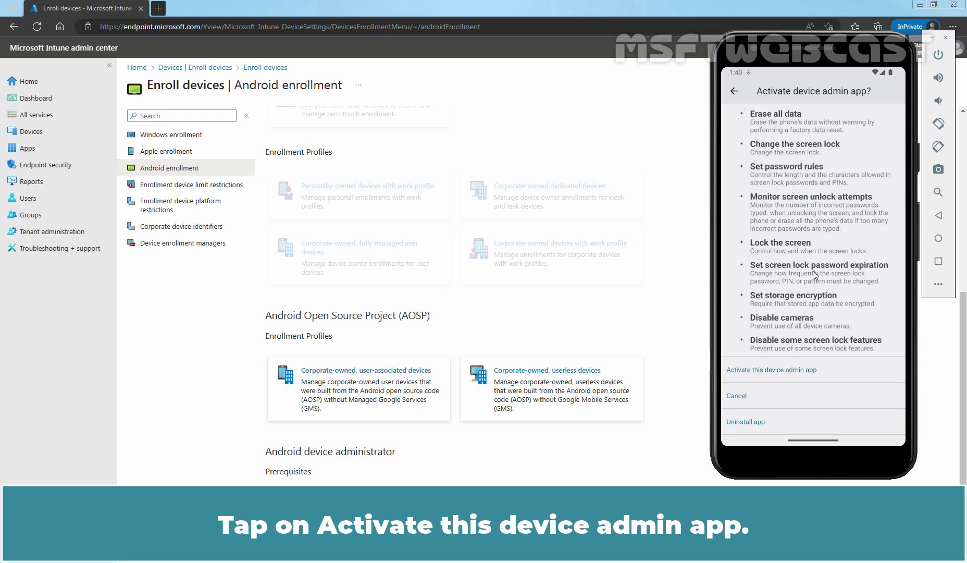
pyautogui.click(786, 370)
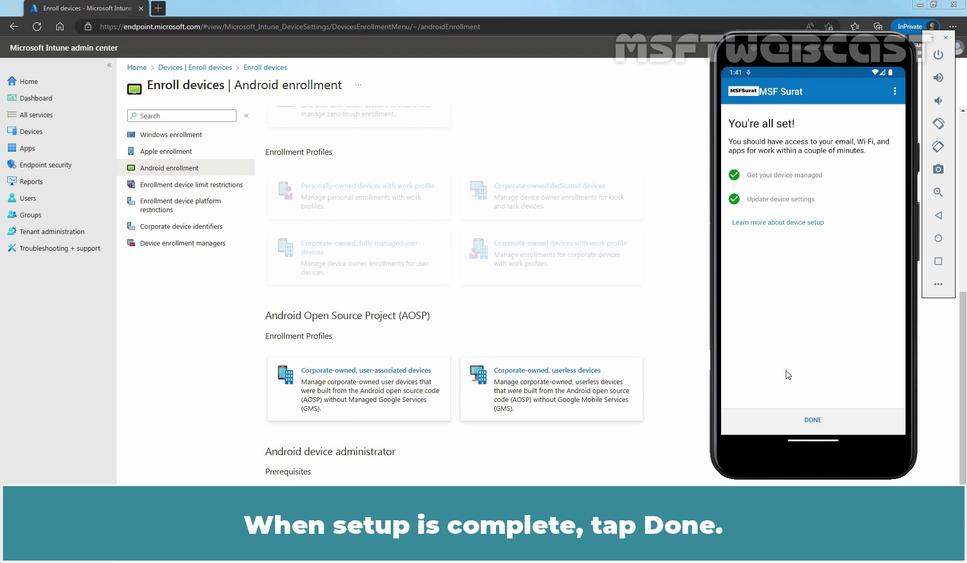
# Step: Tap Done, then open the enrolled phone under Devices to view its In Compliance details
pyautogui.click(814, 420)
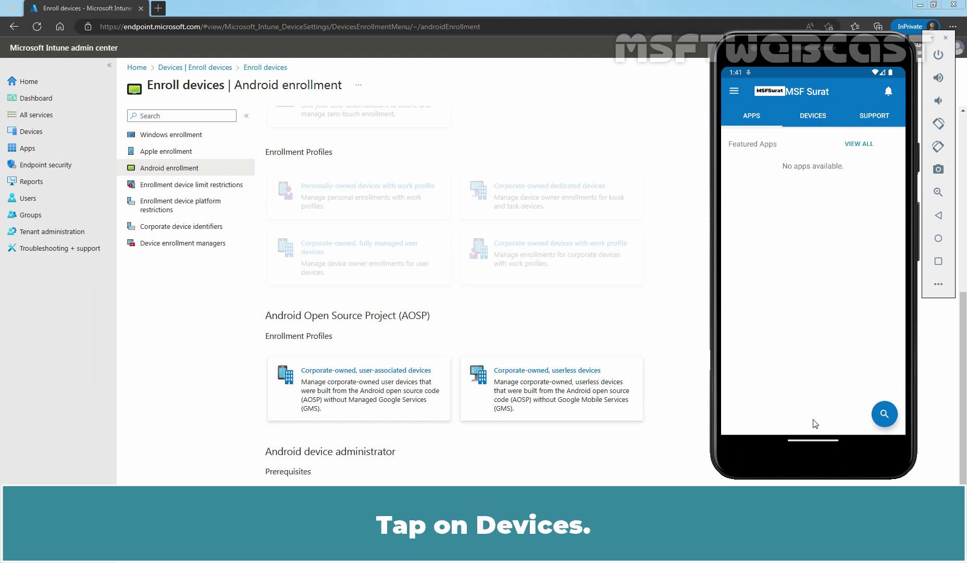
pyautogui.click(814, 114)
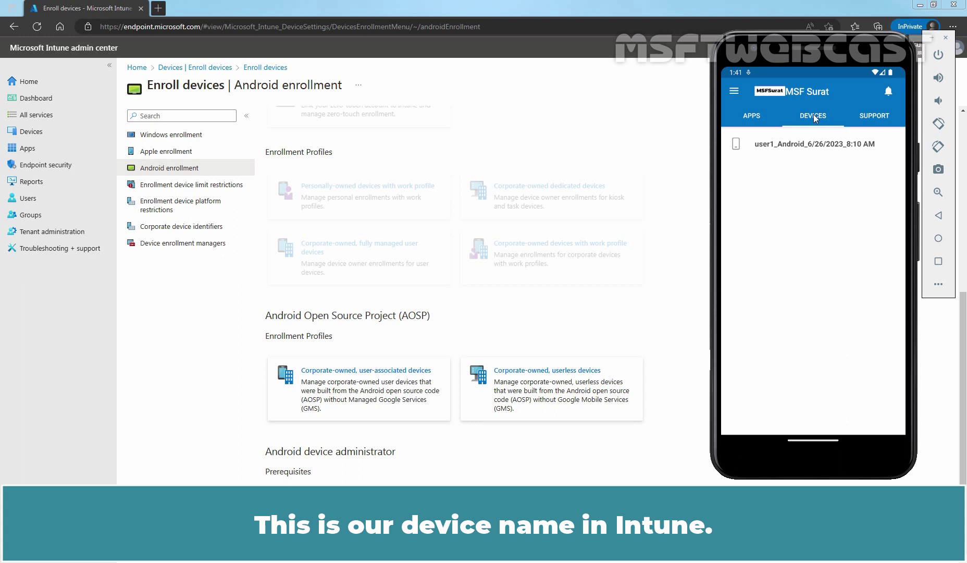
pyautogui.click(780, 146)
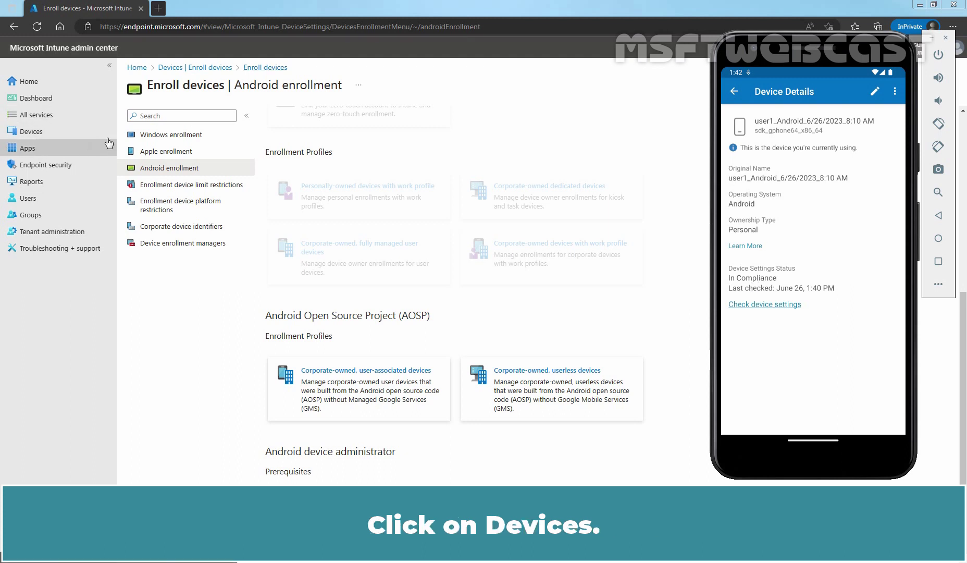
# Step: Open Devices > All devices in the admin center and refresh the list for new enrollments
pyautogui.click(52, 137)
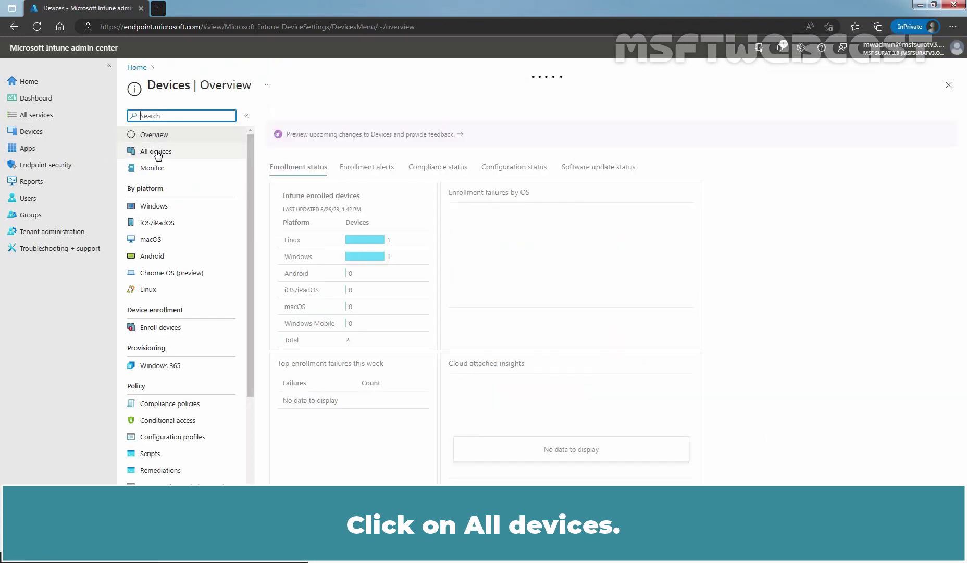
pyautogui.click(156, 152)
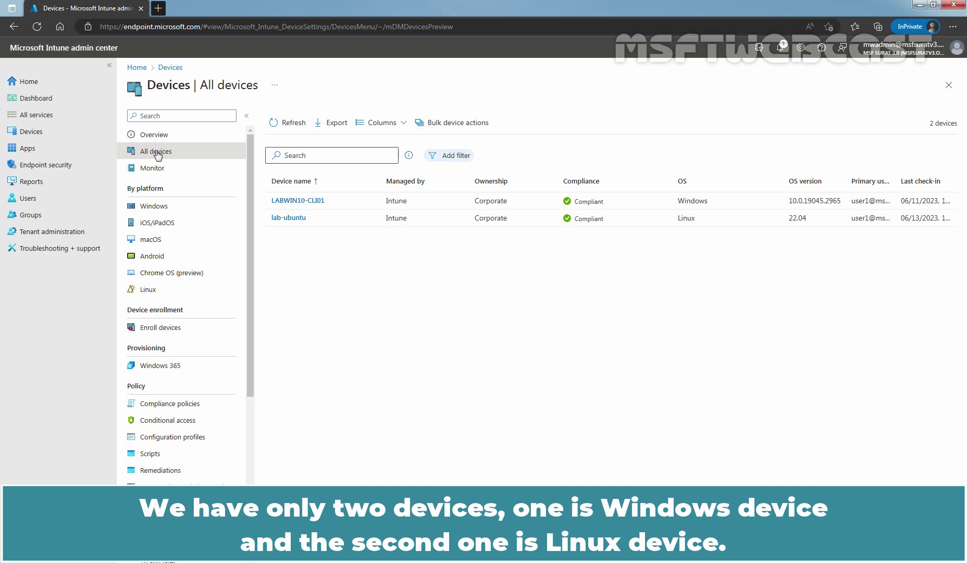
pyautogui.click(290, 125)
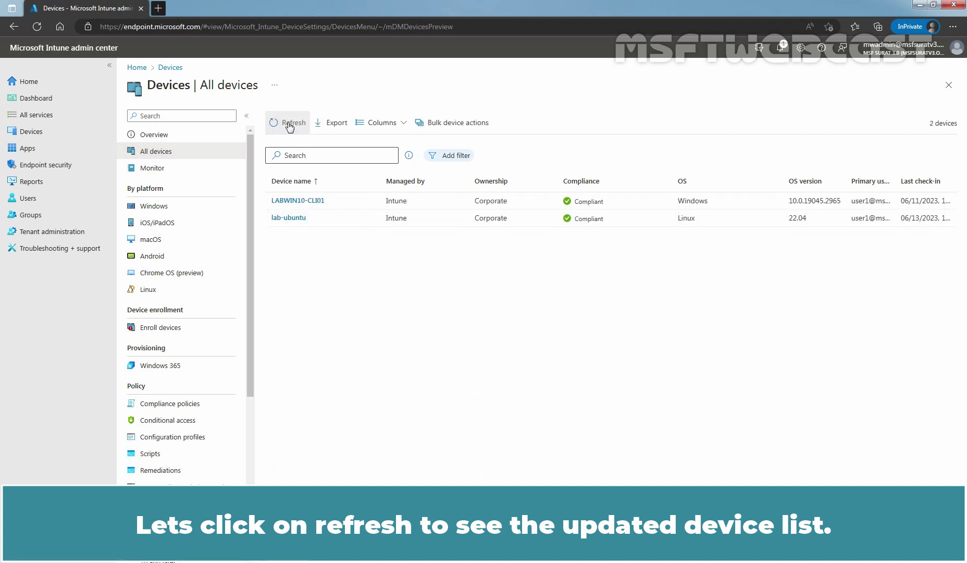